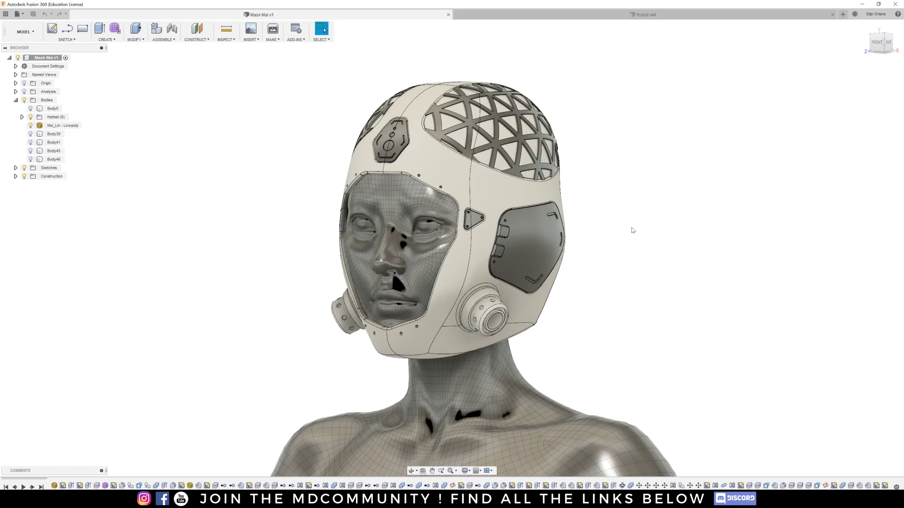
# Step: Hide the low-poly head and bust mesh so only the helmet bodies are shown
pyautogui.click(30, 126)
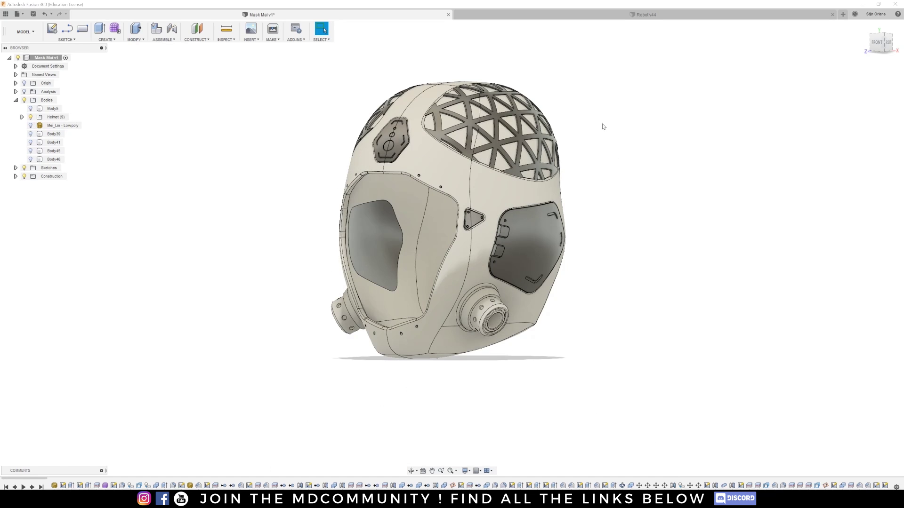
# Step: Inspect the robot bust in the Robot v44 design, collapse its Bodies folder, and return to the helmet design
pyautogui.click(646, 15)
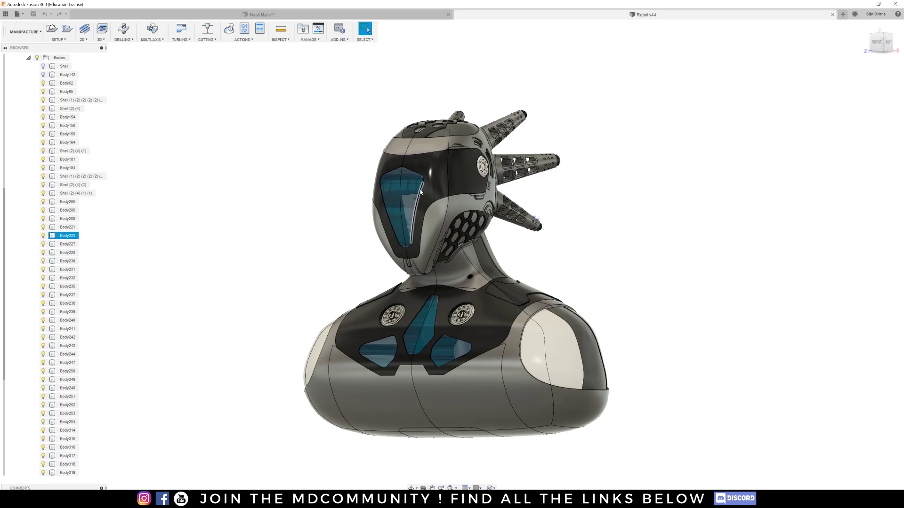
pyautogui.scroll(5, 421, 193)
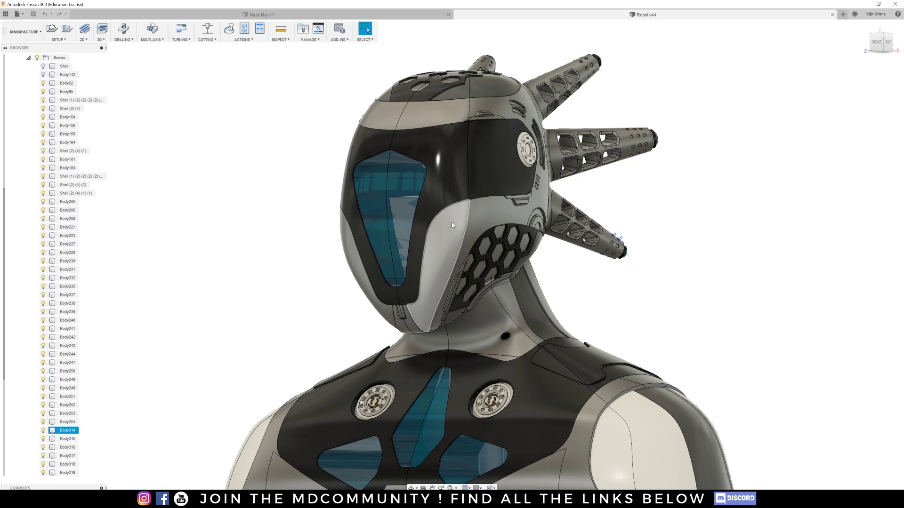
pyautogui.scroll(-3, 451, 222)
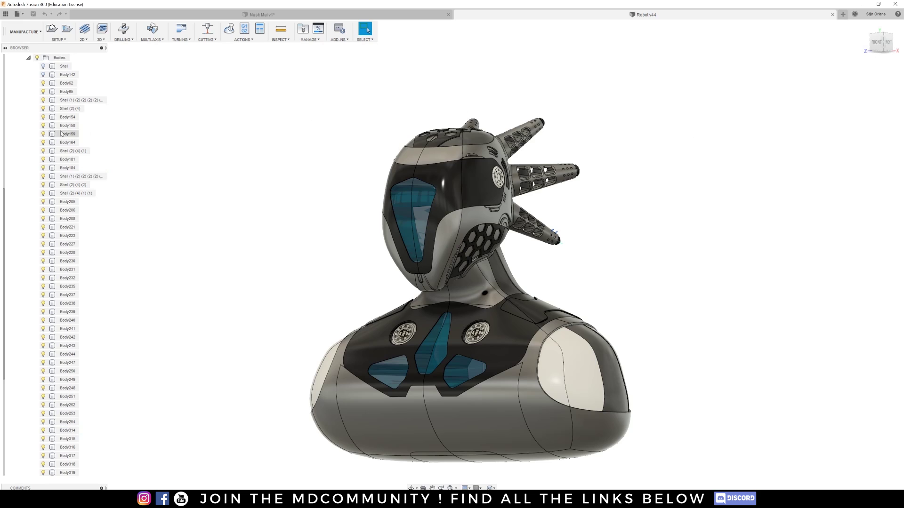
pyautogui.scroll(3, 52, 133)
pyautogui.click(28, 117)
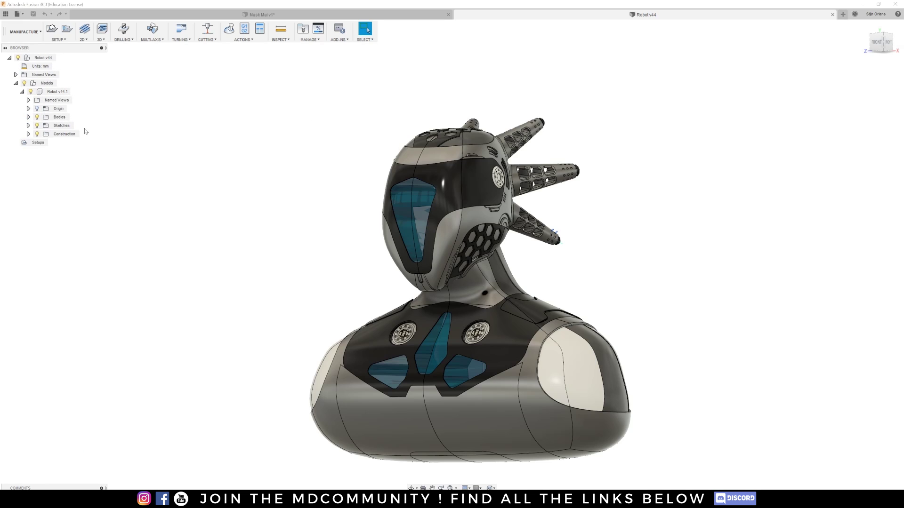
pyautogui.click(261, 15)
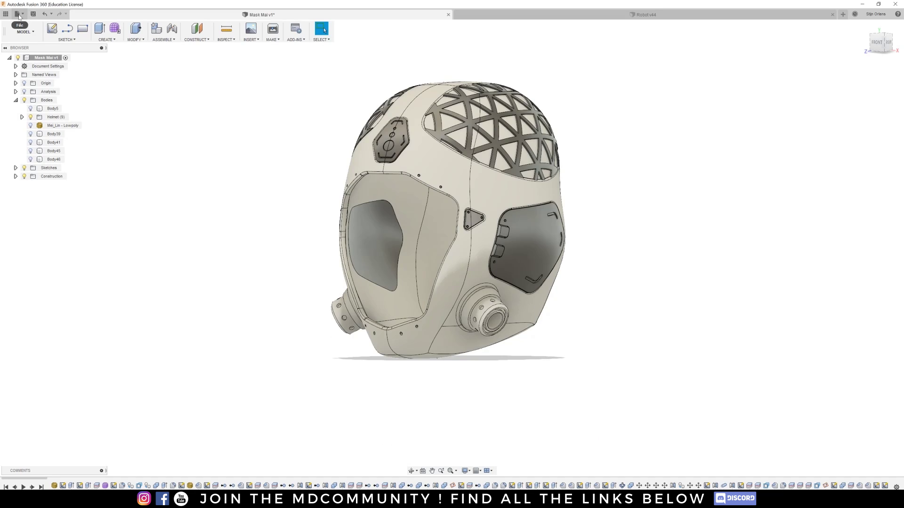
# Step: Export the helmet design to the UV tutorial folder as an IGES file named IGS
pyautogui.click(19, 16)
pyautogui.click(70, 79)
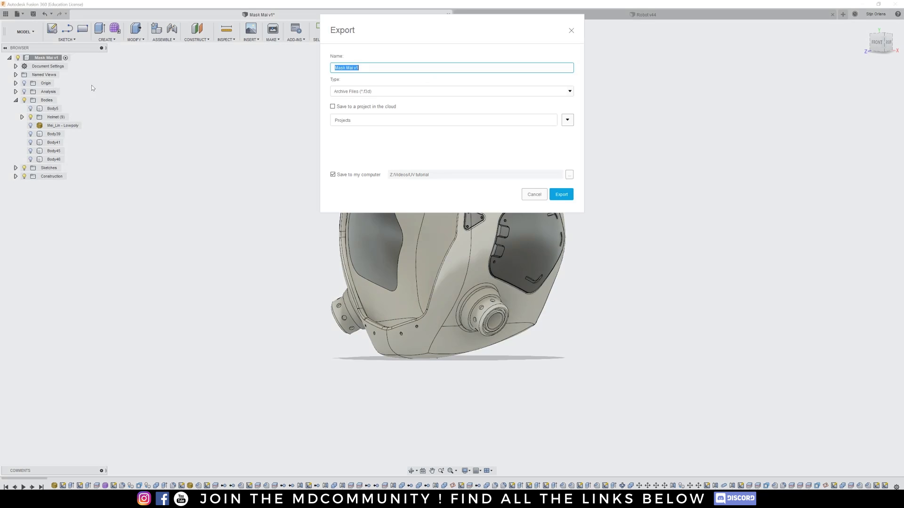
pyautogui.click(389, 91)
pyautogui.click(369, 107)
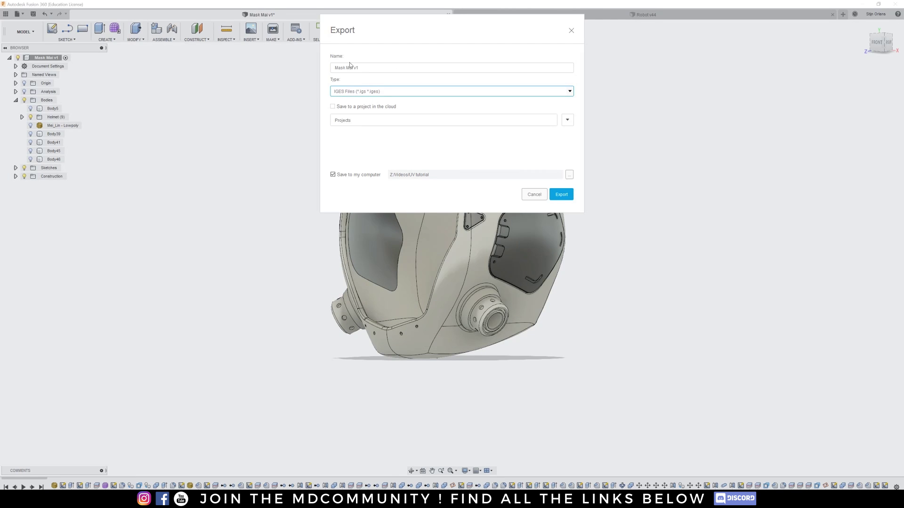
pyautogui.click(569, 175)
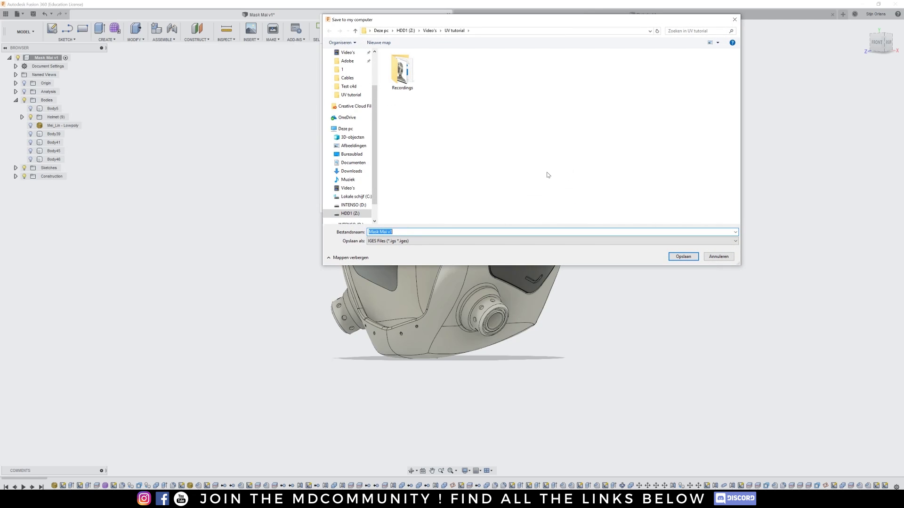
pyautogui.press('Return')
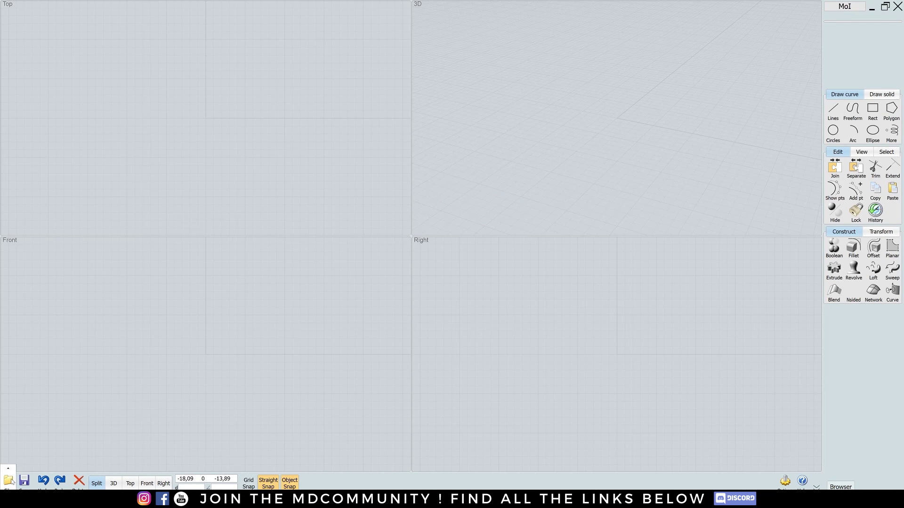
# Step: Switch to MoI and open the helmet's IGES file from the UV tutorial folder
pyautogui.click(8, 480)
pyautogui.click(9, 448)
pyautogui.click(118, 143)
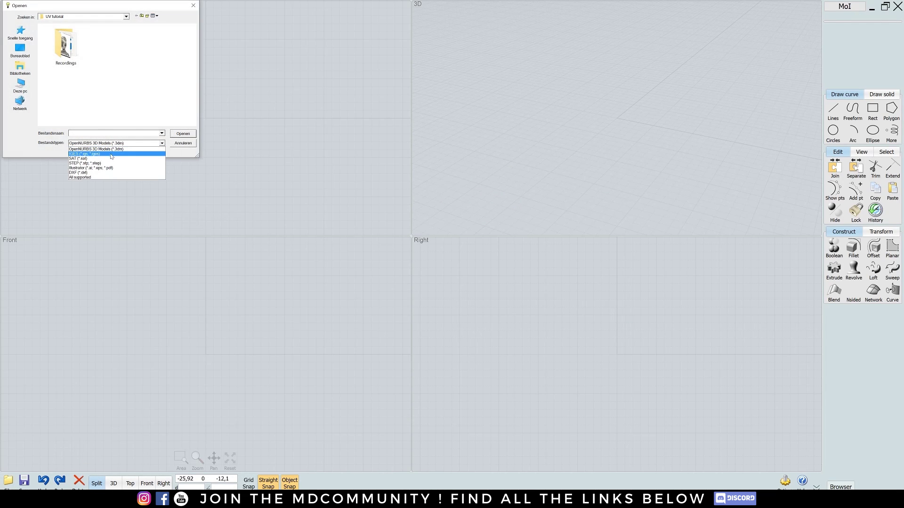
pyautogui.click(111, 156)
pyautogui.click(125, 59)
pyautogui.click(182, 135)
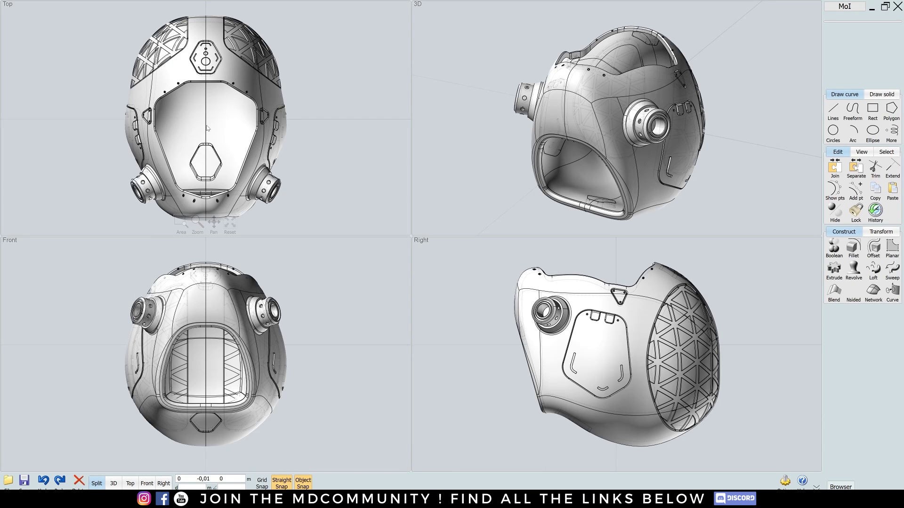
pyautogui.click(207, 127)
pyautogui.press('Escape')
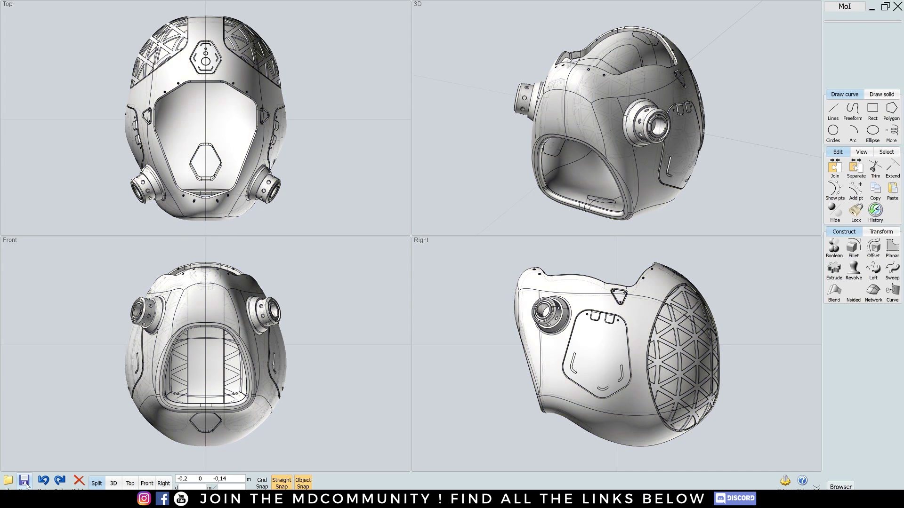
# Step: Save the helmet model in the UV tutorial folder in OBJ format under the name OBJ, bringing up the meshing options
pyautogui.click(24, 482)
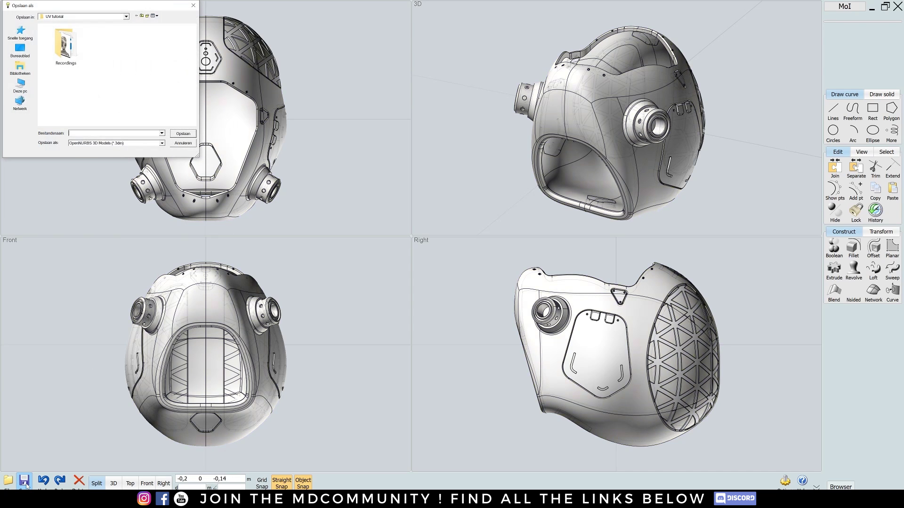
pyautogui.click(113, 143)
pyautogui.click(96, 170)
pyautogui.hotkey('shift', 'Tab')
pyautogui.write('OBJ')
pyautogui.press('Return')
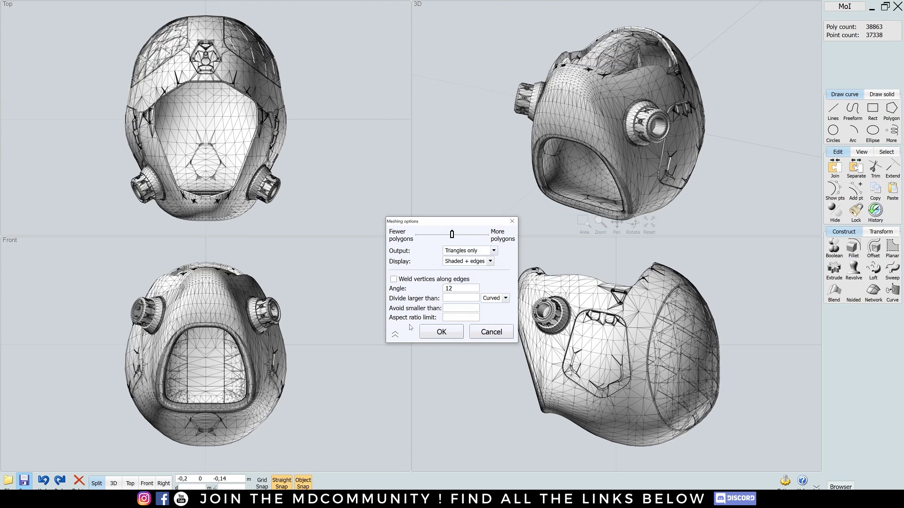
# Step: Try the N-gons mesh output in the expanded meshing options and return the output to Triangles only
pyautogui.click(395, 334)
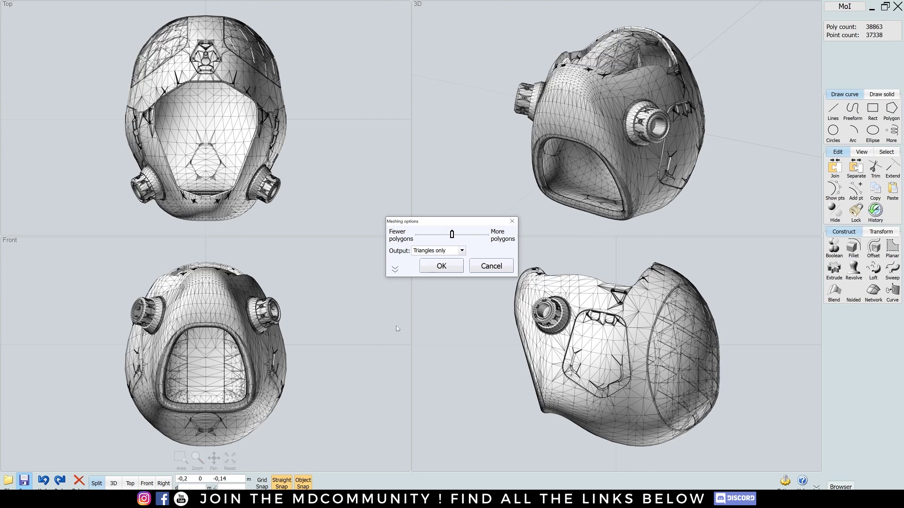
pyautogui.click(395, 269)
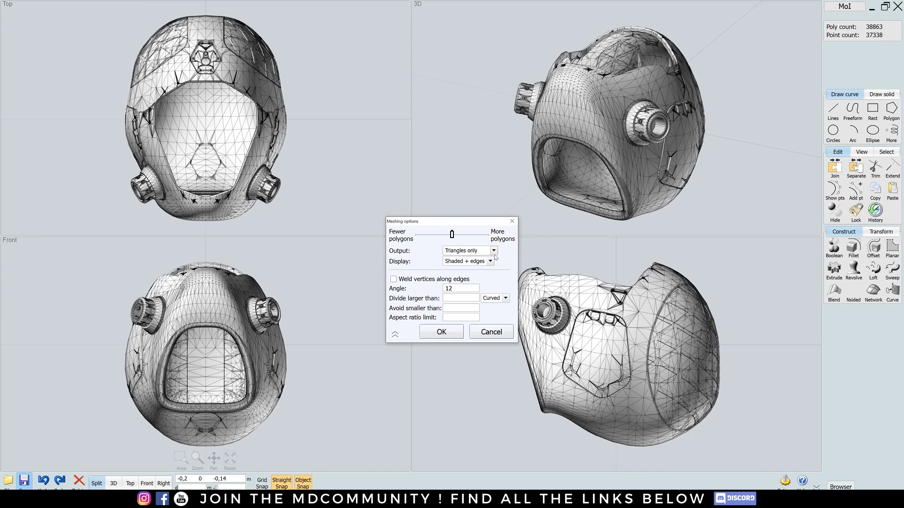
pyautogui.click(493, 250)
pyautogui.click(469, 257)
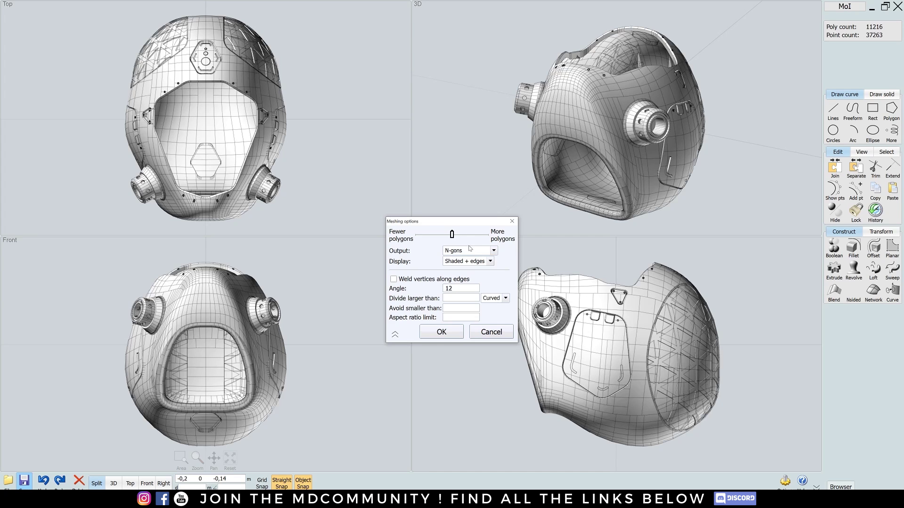
pyautogui.click(493, 251)
pyautogui.click(459, 272)
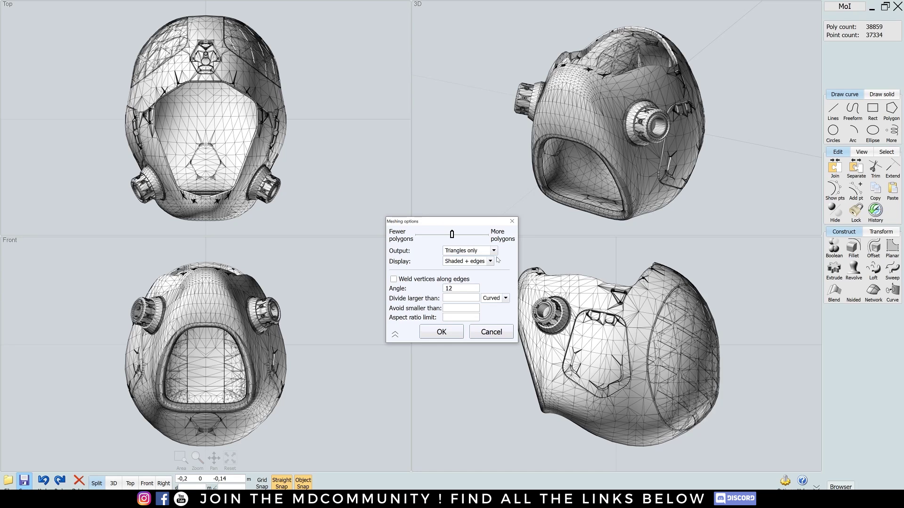
# Step: Raise the polygon density by setting the meshing angle to 10, and finish the OBJ export
pyautogui.moveTo(452, 235)
pyautogui.mouseDown()
pyautogui.moveTo(410, 233)
pyautogui.moveTo(478, 235)
pyautogui.moveTo(458, 235)
pyautogui.mouseUp()
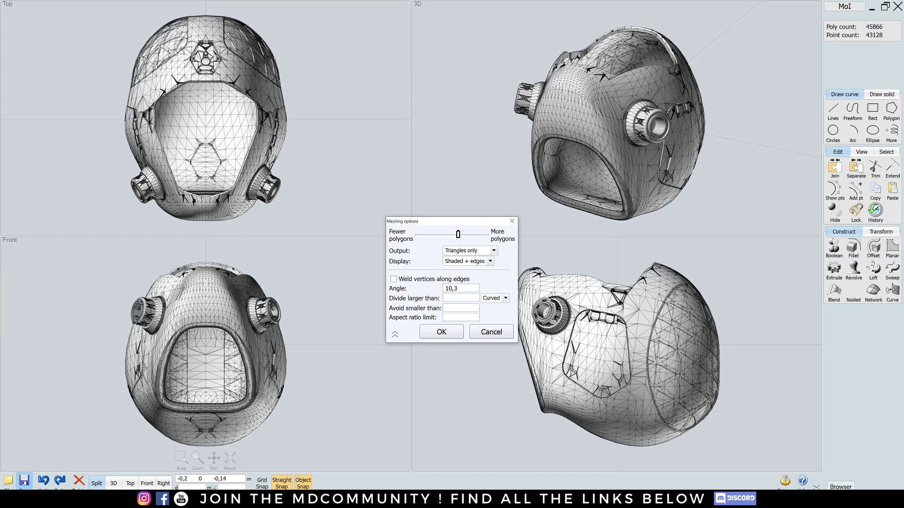
pyautogui.click(398, 289)
pyautogui.write('10')
pyautogui.press('Return')
pyautogui.click(453, 331)
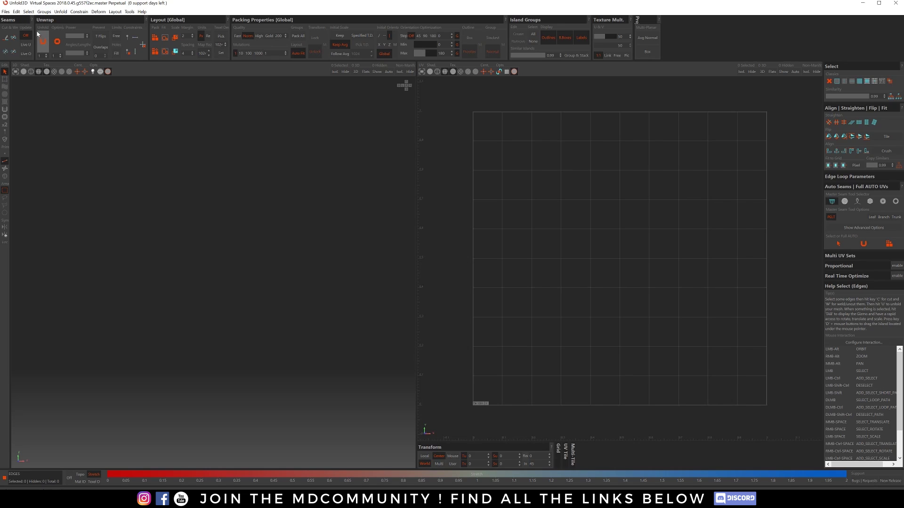
# Step: Switch to Unfold3D and load the OBJ file from the UV tutorial folder
pyautogui.click(6, 11)
pyautogui.click(10, 20)
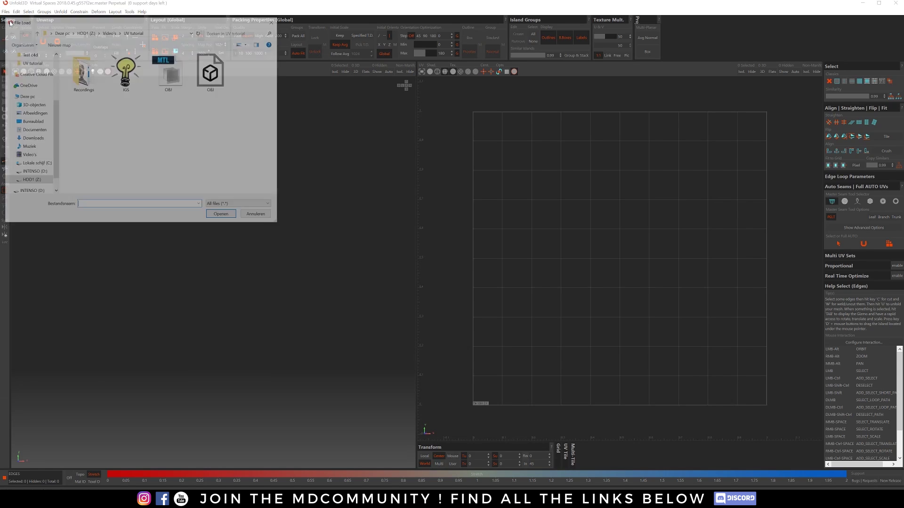
pyautogui.click(217, 90)
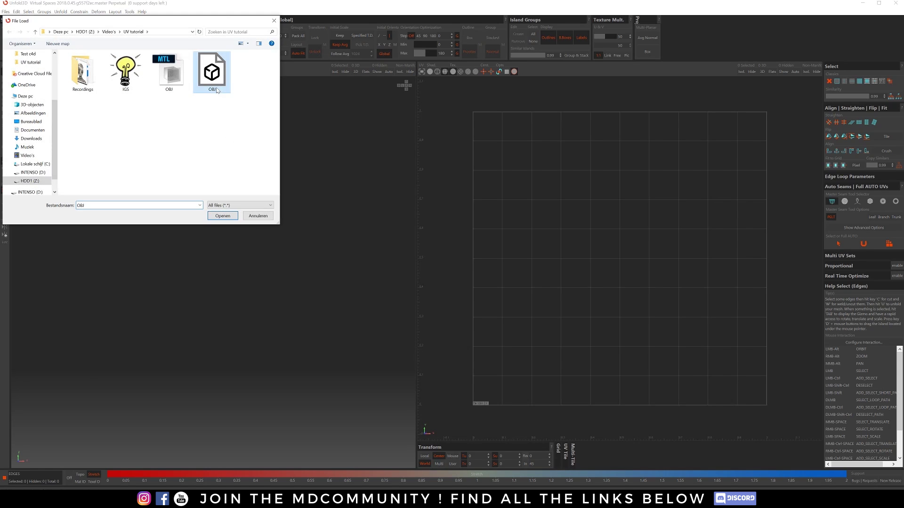
pyautogui.click(228, 217)
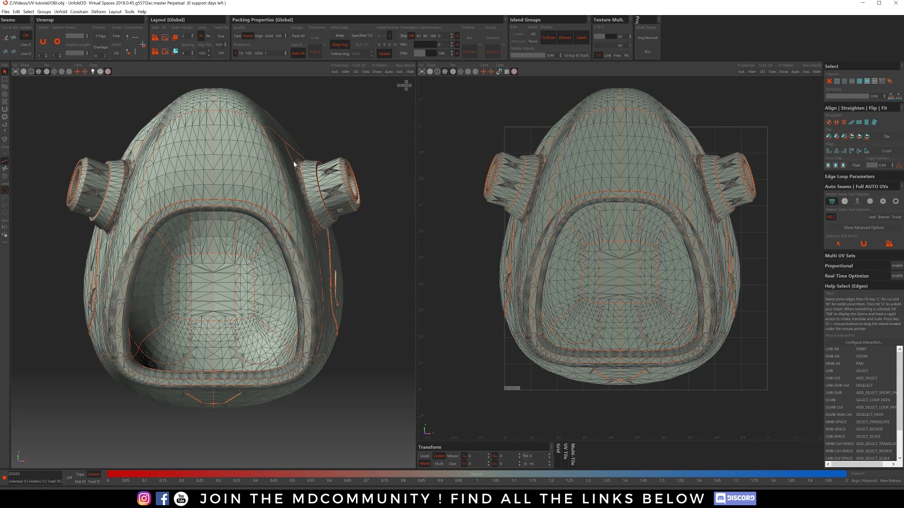
# Step: Generate automatic seams on the helmet mesh and unfold it into UV islands
pyautogui.click(839, 243)
pyautogui.click(862, 246)
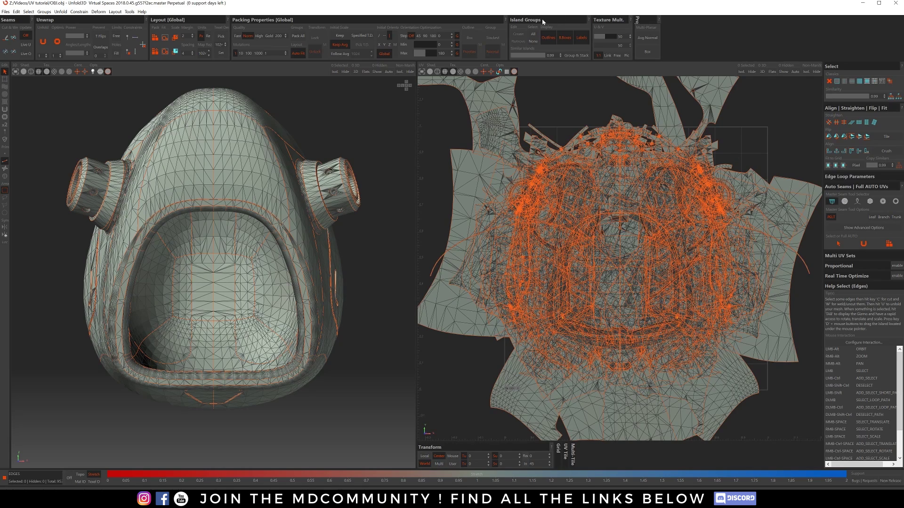
pyautogui.click(543, 21)
pyautogui.click(235, 20)
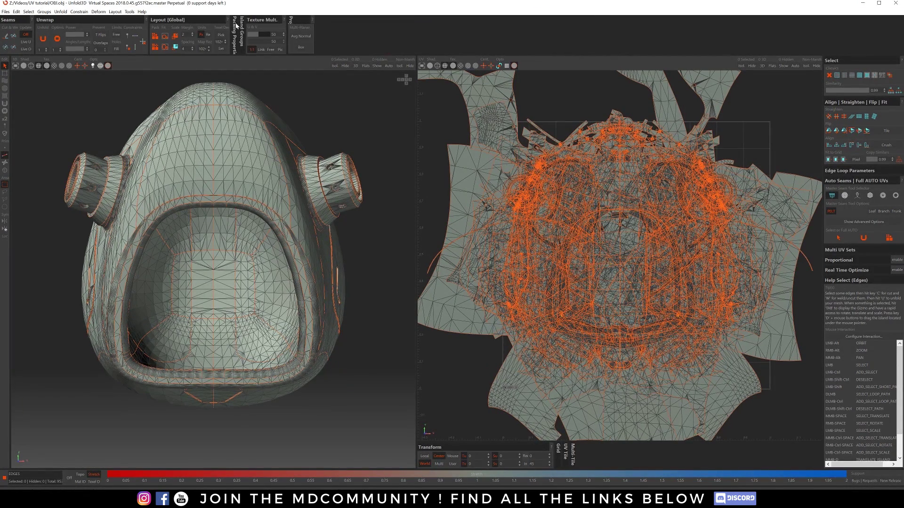
pyautogui.click(235, 26)
pyautogui.click(512, 30)
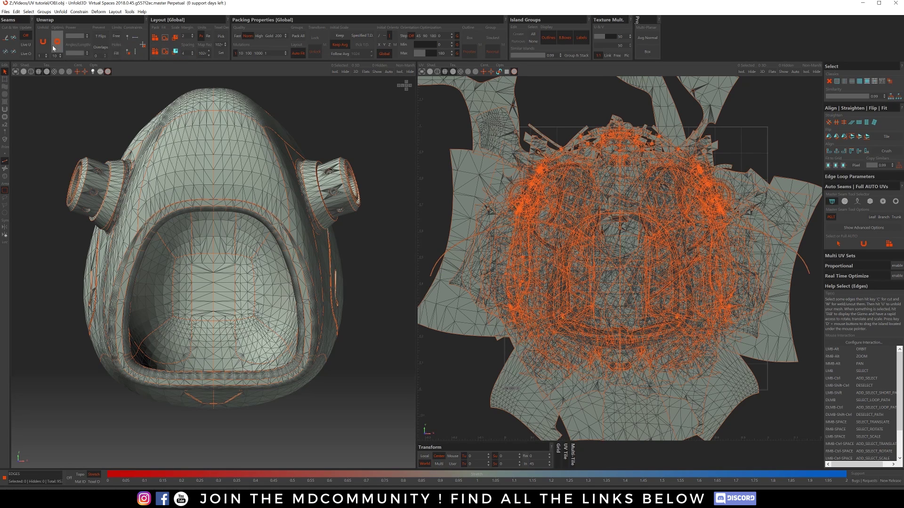
# Step: Optimize the unfolded UV islands and pack them into the UV tile
pyautogui.click(56, 42)
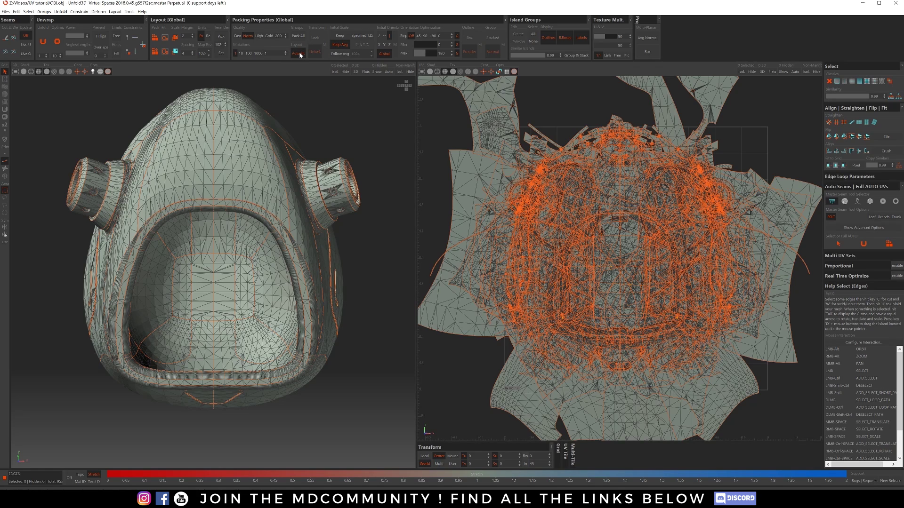
pyautogui.click(889, 244)
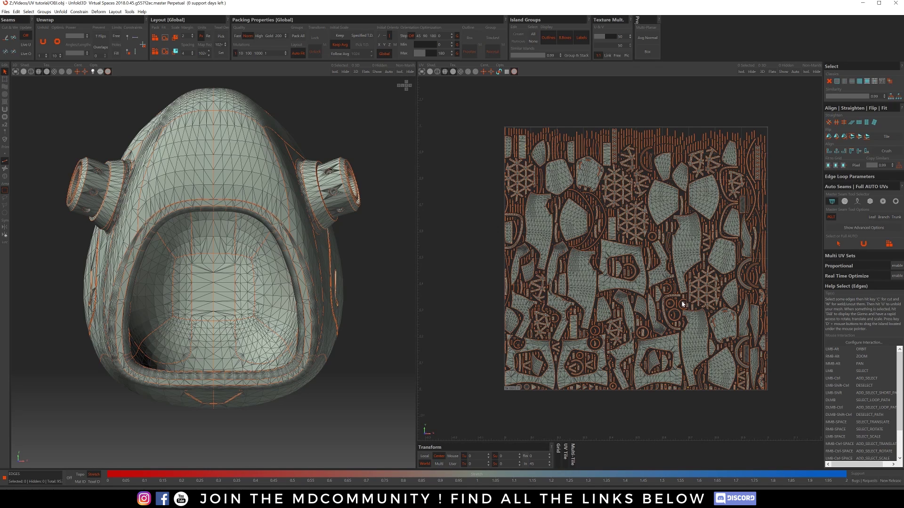
# Step: Export the unwrapped helmet as an OBJ mesh to the UV tutorial folder with UV as the output file name
pyautogui.click(5, 12)
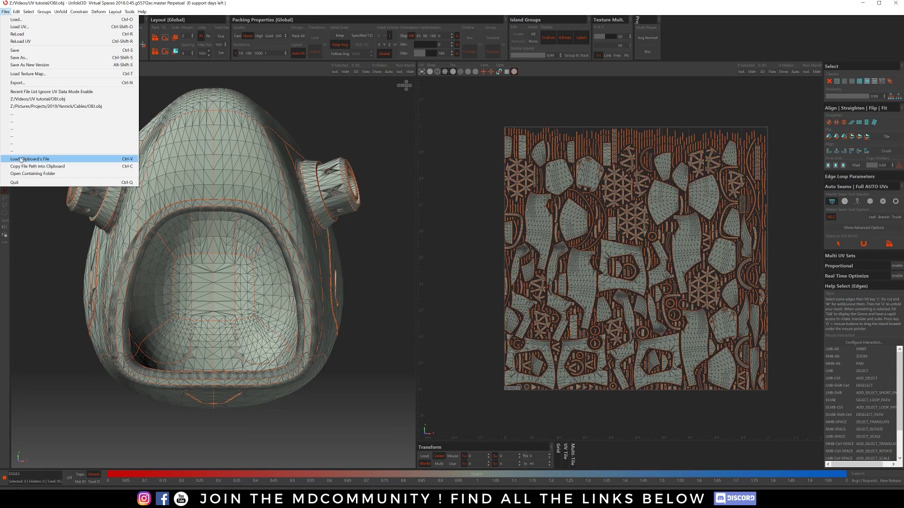
pyautogui.click(22, 83)
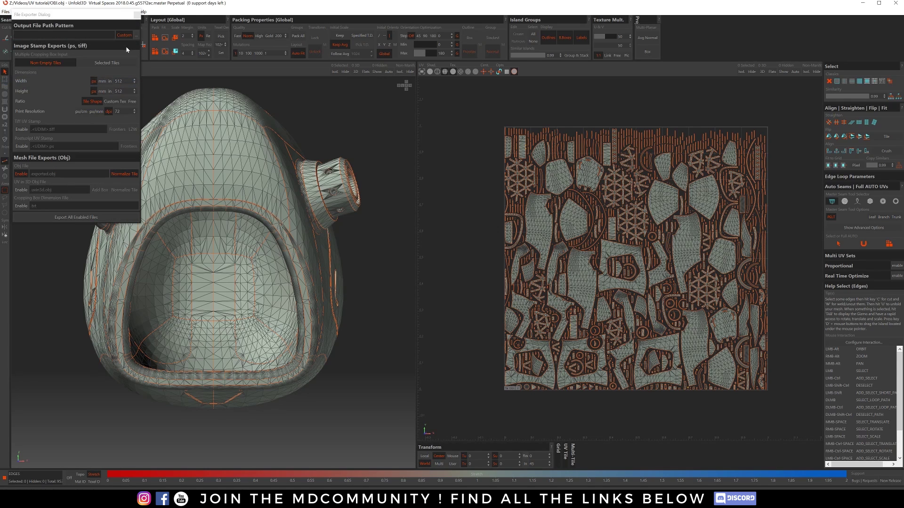
pyautogui.click(136, 35)
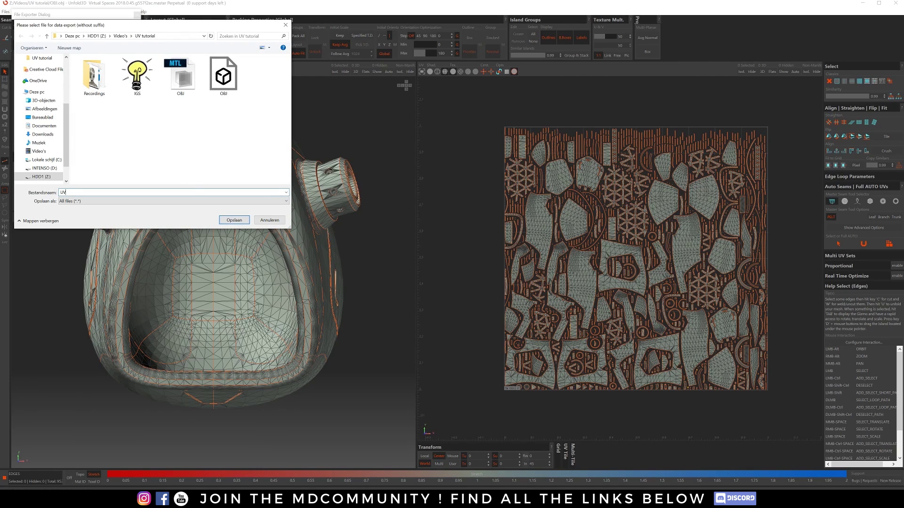
pyautogui.write('UV')
pyautogui.press('Return')
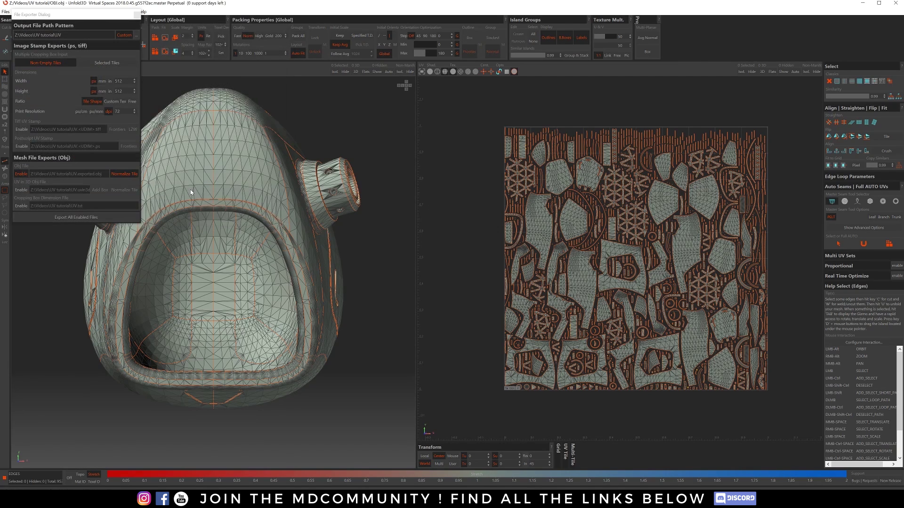
pyautogui.click(21, 176)
pyautogui.click(44, 217)
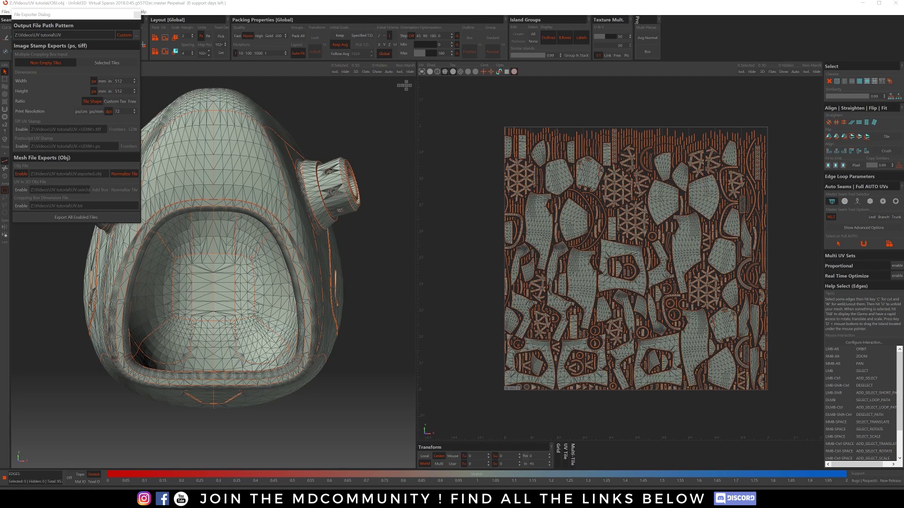
# Step: Switch to Substance Painter
pyautogui.click(584, 301)
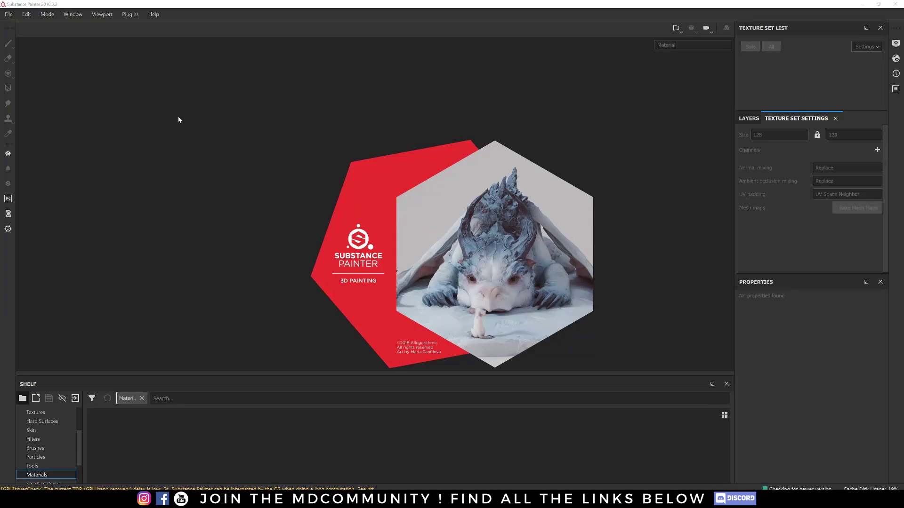
# Step: Create a new project from the UV.exported OBJ mesh in the UV tutorial folder with a 2048 document resolution
pyautogui.click(8, 14)
pyautogui.click(81, 42)
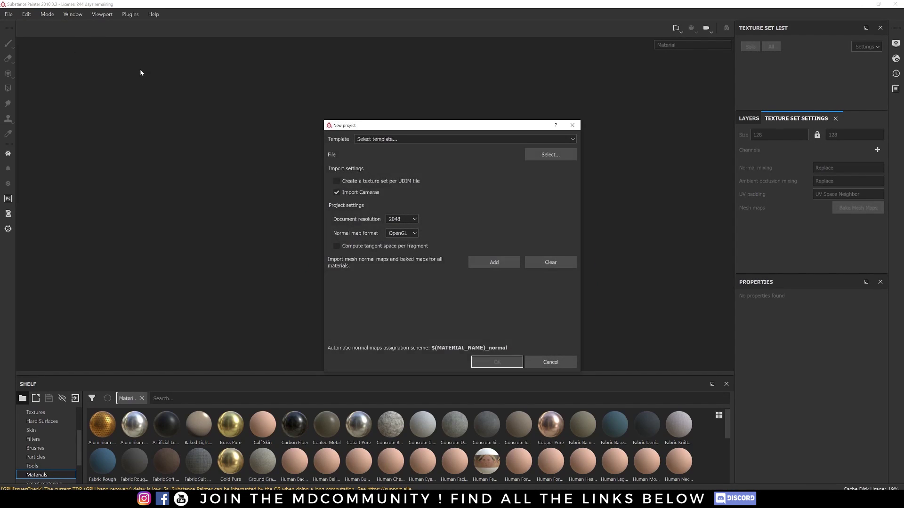
pyautogui.click(565, 155)
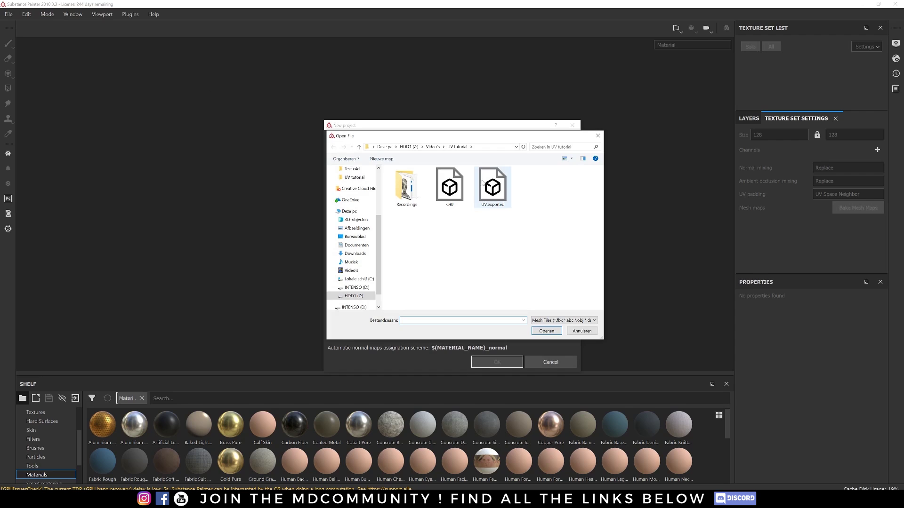
pyautogui.click(556, 331)
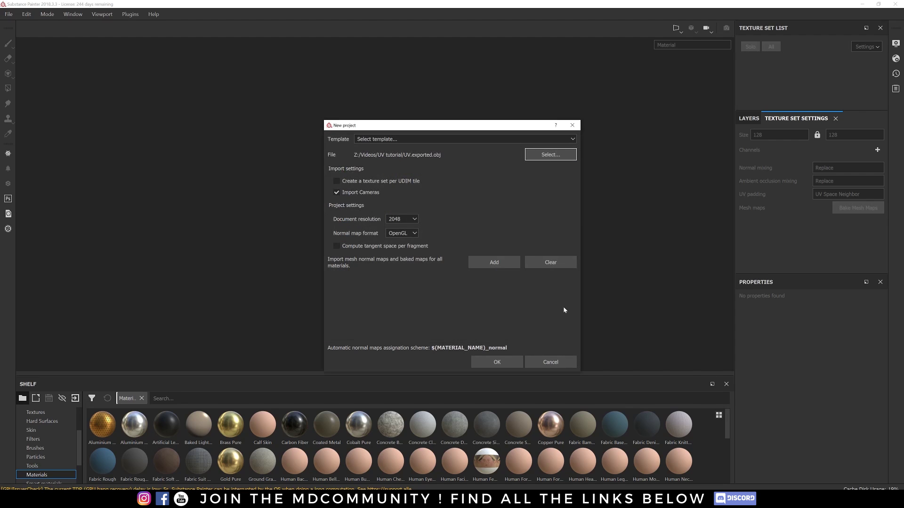
pyautogui.click(401, 219)
pyautogui.click(403, 218)
pyautogui.click(407, 239)
pyautogui.click(401, 243)
pyautogui.click(488, 365)
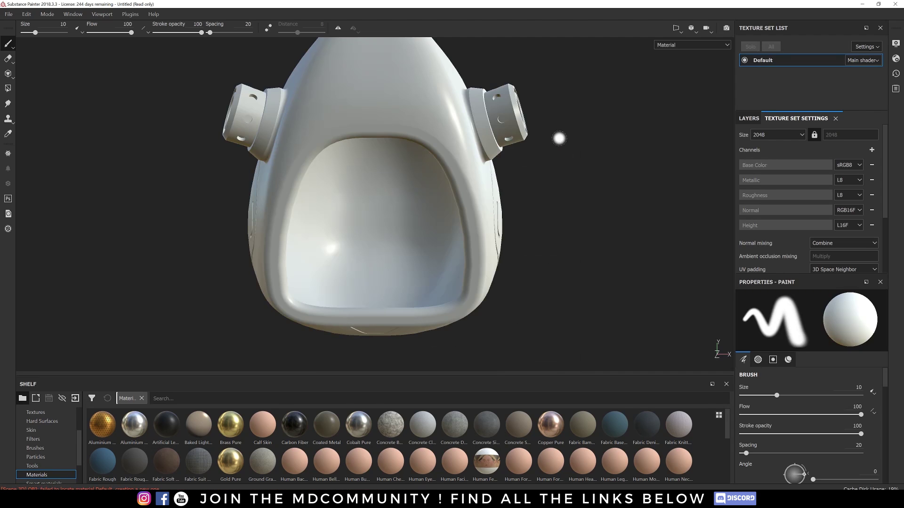
# Step: Bake the helmet's default mesh maps with UV.exported as the high definition mesh
pyautogui.moveTo(553, 103)
pyautogui.keyDown('alt'); pyautogui.mouseDown()
pyautogui.moveTo(538, 228)
pyautogui.moveTo(527, 114)
pyautogui.mouseUp(); pyautogui.keyUp('alt')
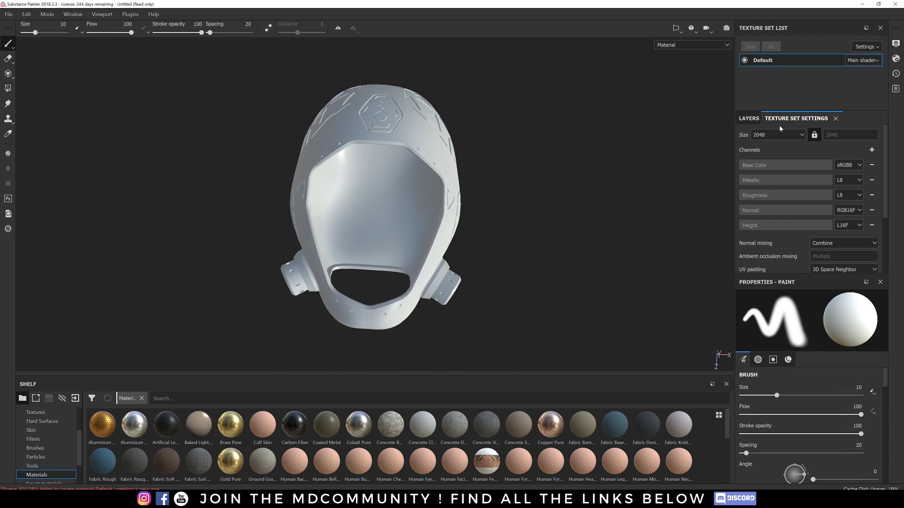
pyautogui.scroll(-2, 891, 195)
pyautogui.scroll(-3, 891, 195)
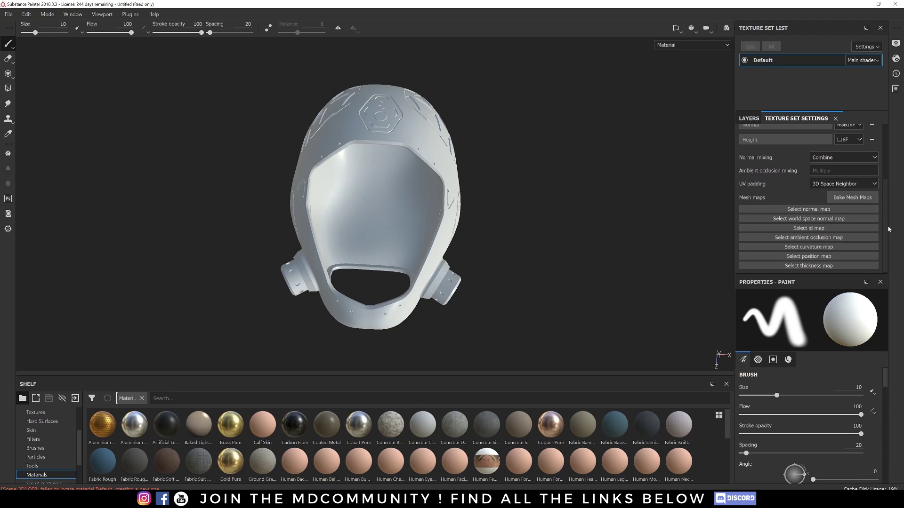
pyautogui.click(851, 198)
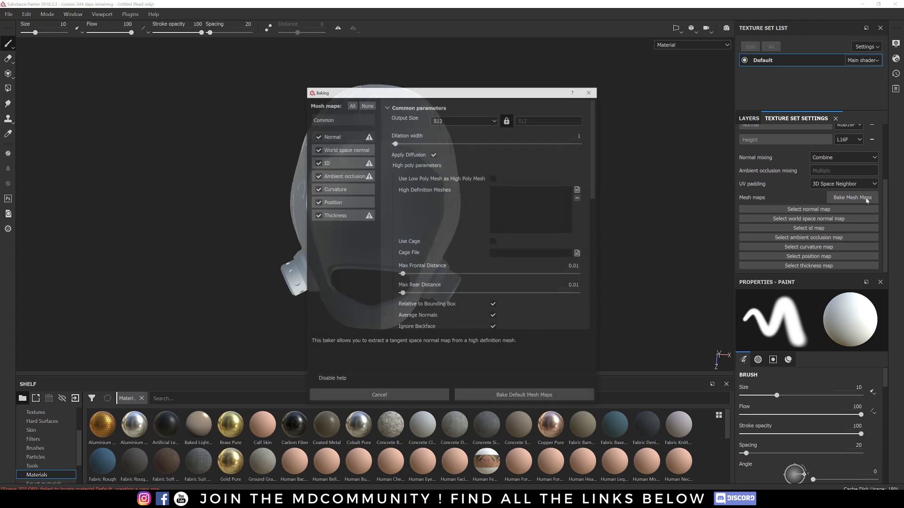
pyautogui.click(577, 190)
pyautogui.click(475, 153)
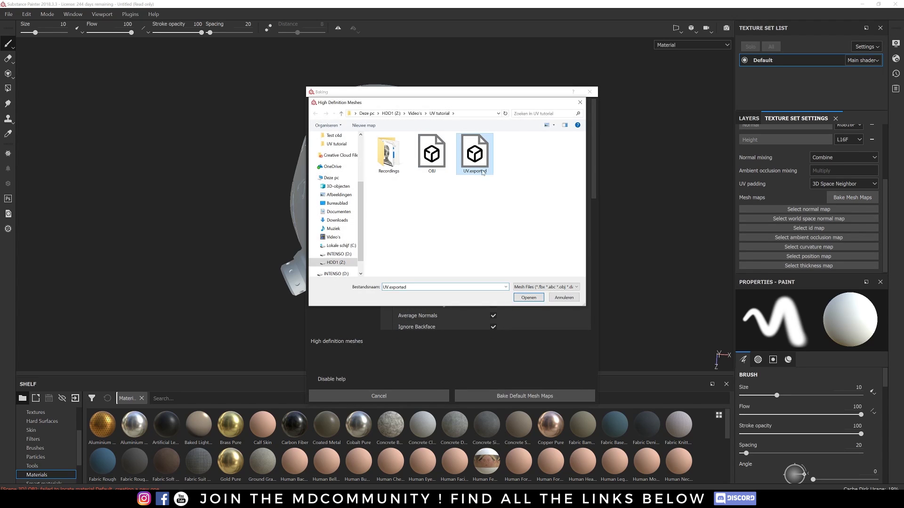
pyautogui.click(528, 297)
pyautogui.click(529, 397)
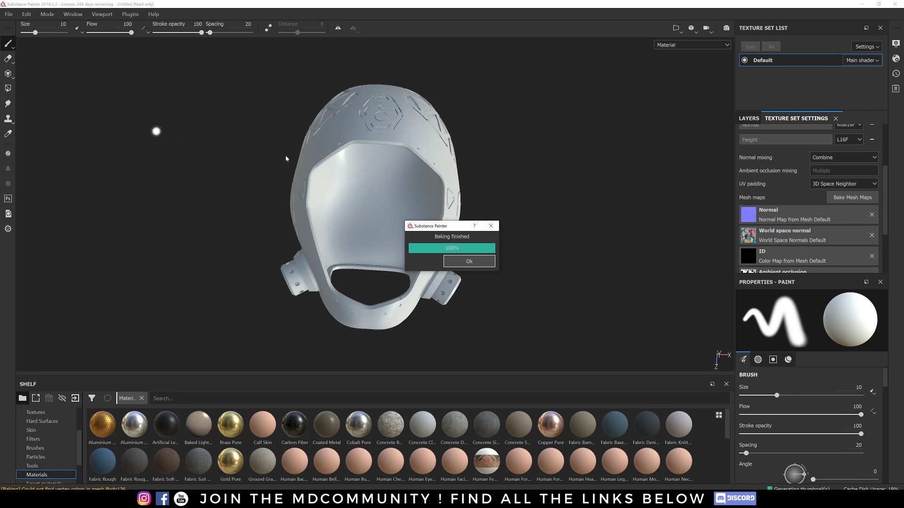
pyautogui.click(469, 260)
# Step: Apply the Machinery smart material to the whole helmet
pyautogui.scroll(-2, 50, 466)
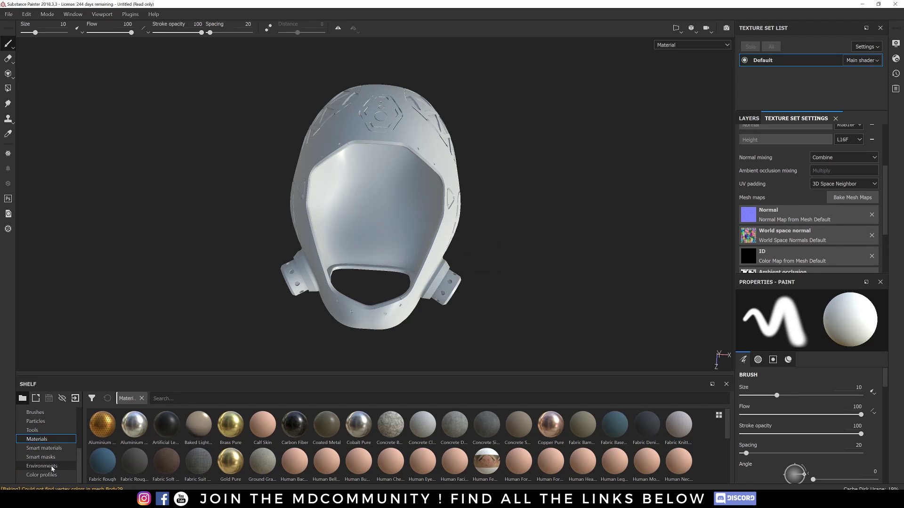
pyautogui.click(44, 448)
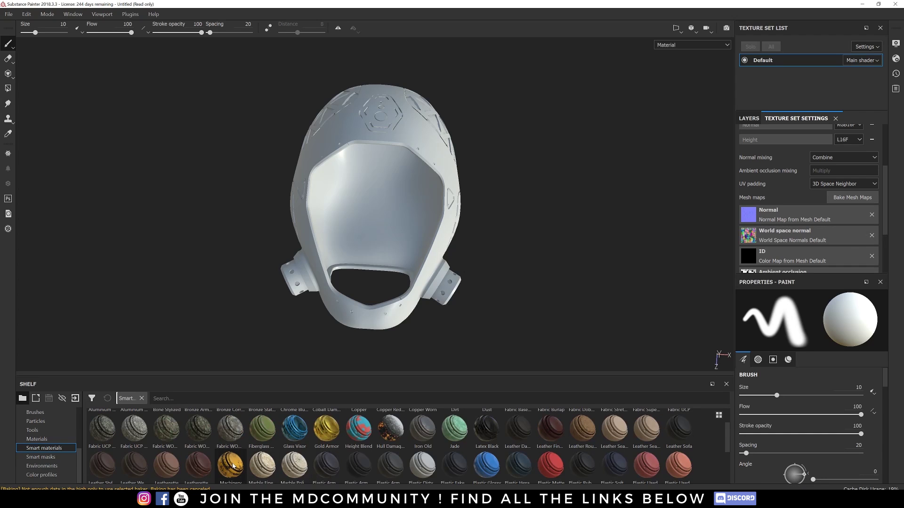
pyautogui.moveTo(230, 465); pyautogui.dragTo(434, 168)
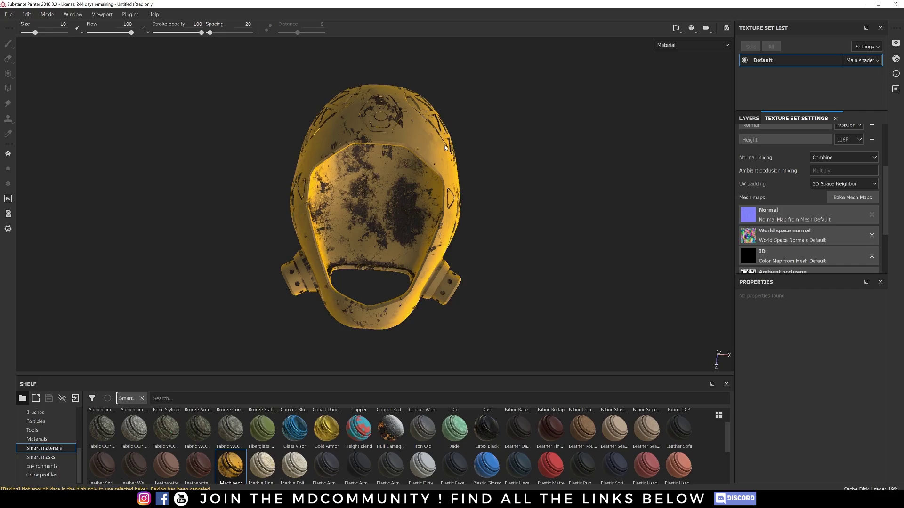
pyautogui.keyDown('alt'); pyautogui.moveTo(493, 142); pyautogui.dragTo(410, 278); pyautogui.keyUp('alt')
pyautogui.scroll(5, 470, 167)
pyautogui.scroll(-3, 414, 212)
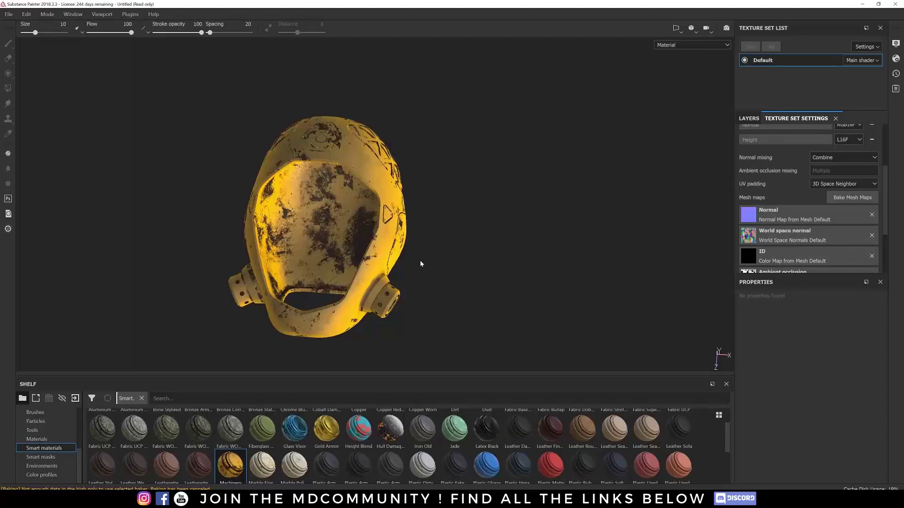
pyautogui.keyDown('alt'); pyautogui.moveTo(440, 255); pyautogui.dragTo(500, 215); pyautogui.keyUp('alt')
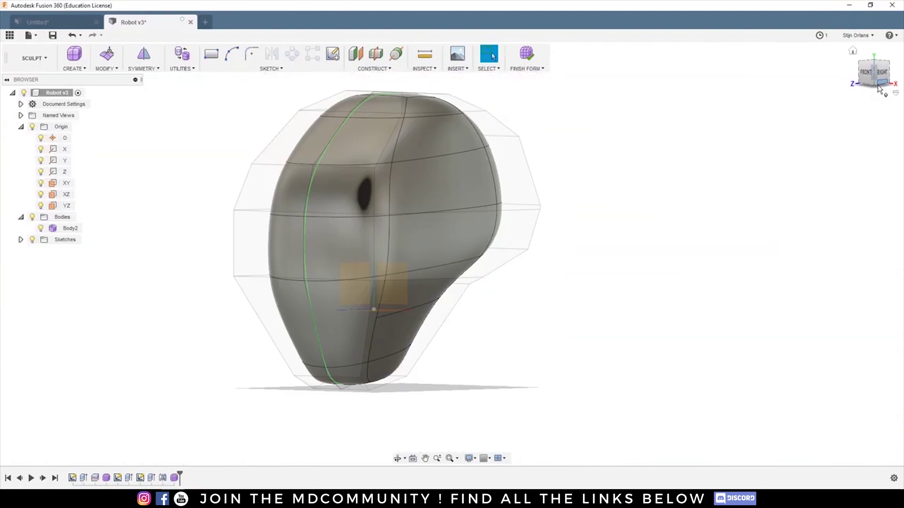
pyautogui.click(112, 69)
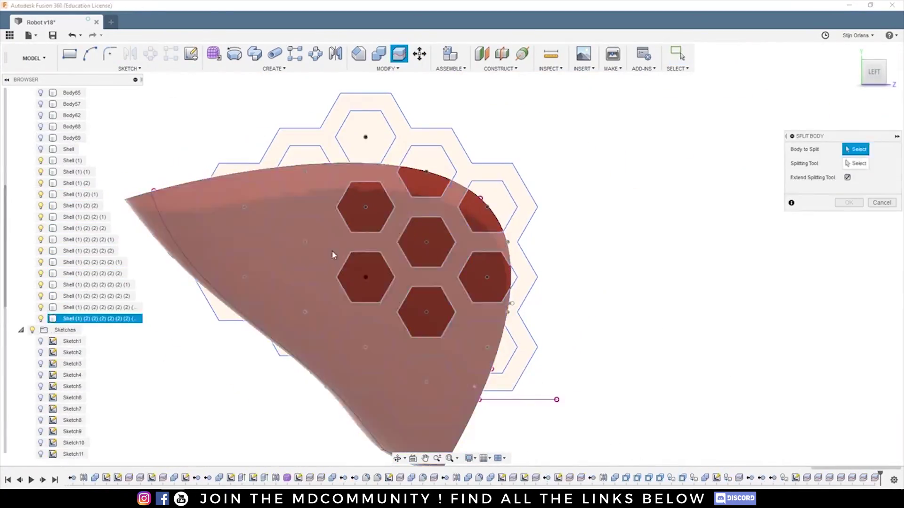
pyautogui.click(333, 254)
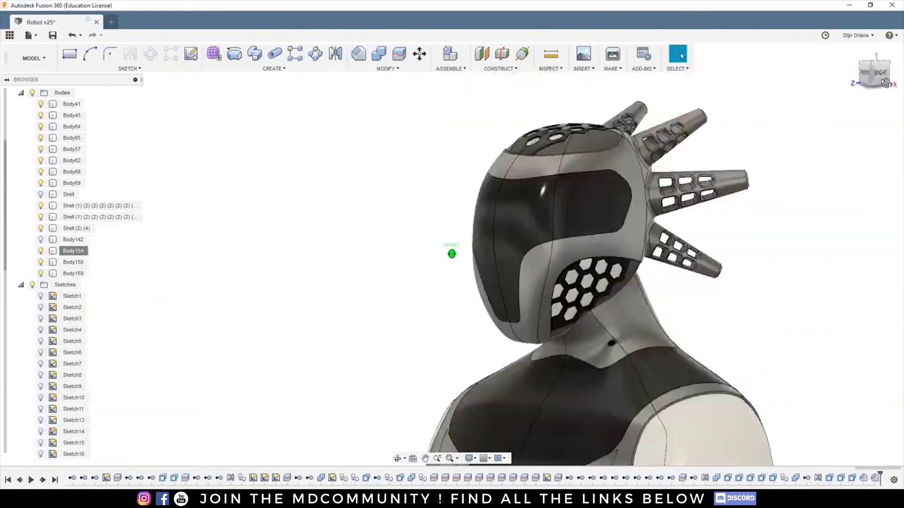
pyautogui.scroll(3, 452, 254)
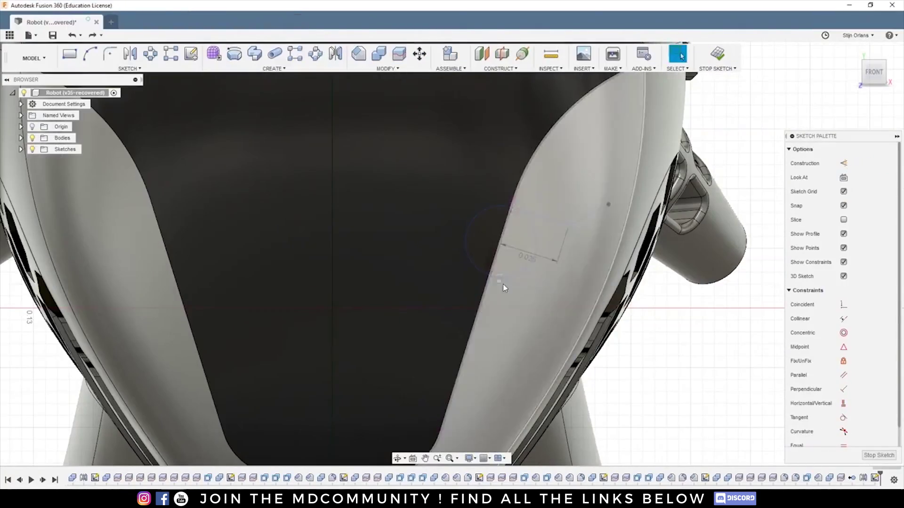
pyautogui.scroll(-10, 503, 284)
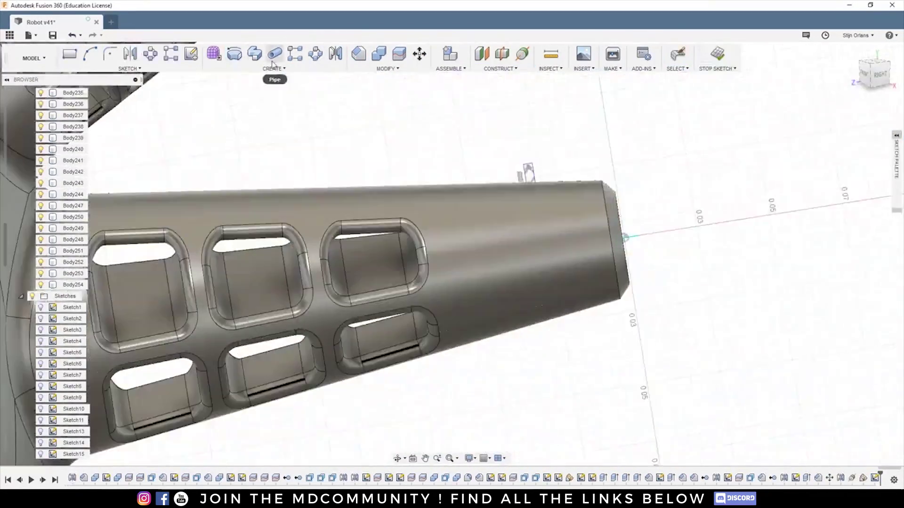
pyautogui.scroll(3, 514, 166)
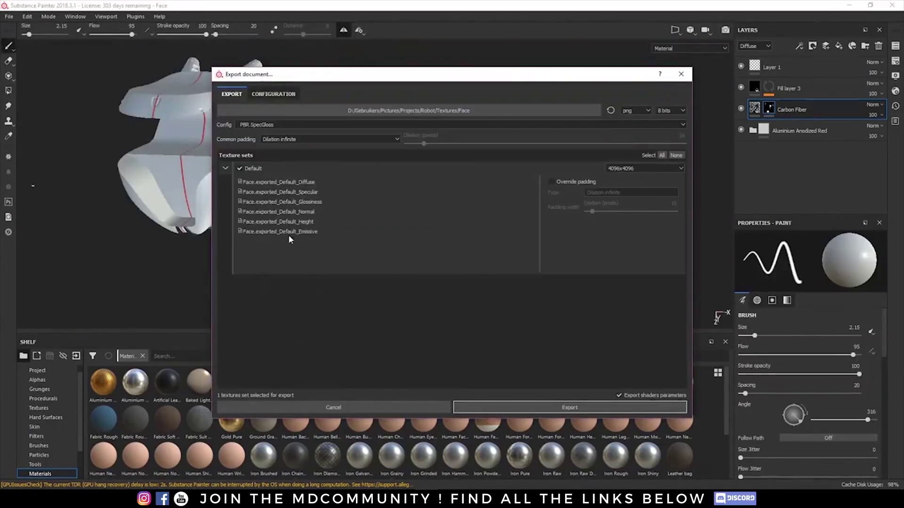
# Step: Export the face textures as 8-bit PNG files at 4096x4096 with the PBR SpecGloss configuration to the Robot project's Textures/Face folder
pyautogui.click(483, 408)
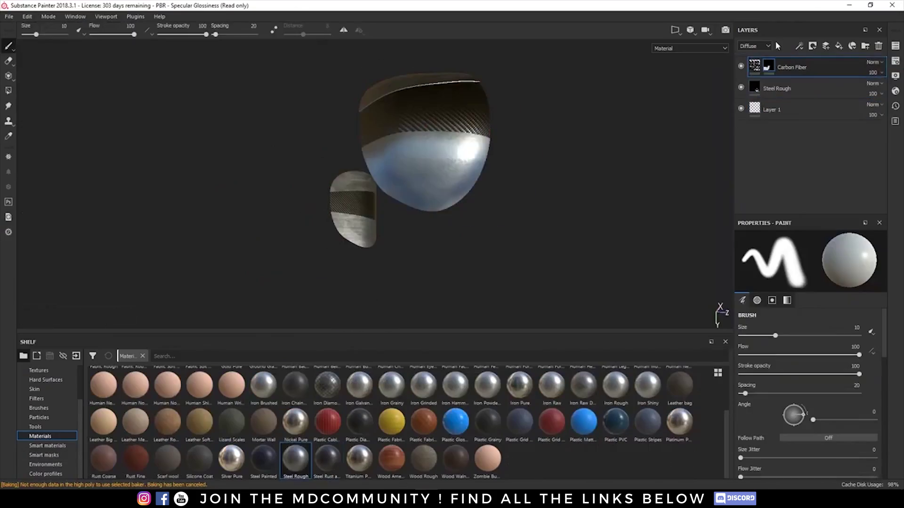
pyautogui.moveTo(423, 424); pyautogui.dragTo(809, 97)
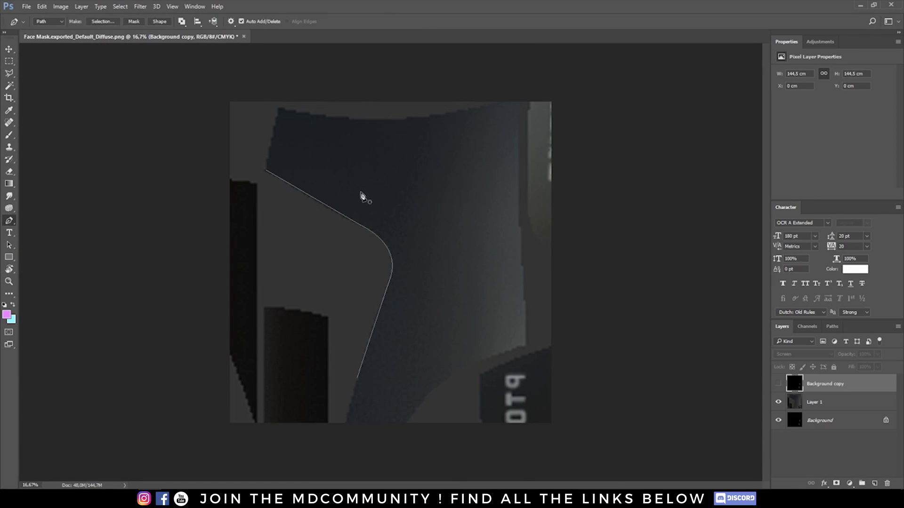
pyautogui.rightClick(405, 275)
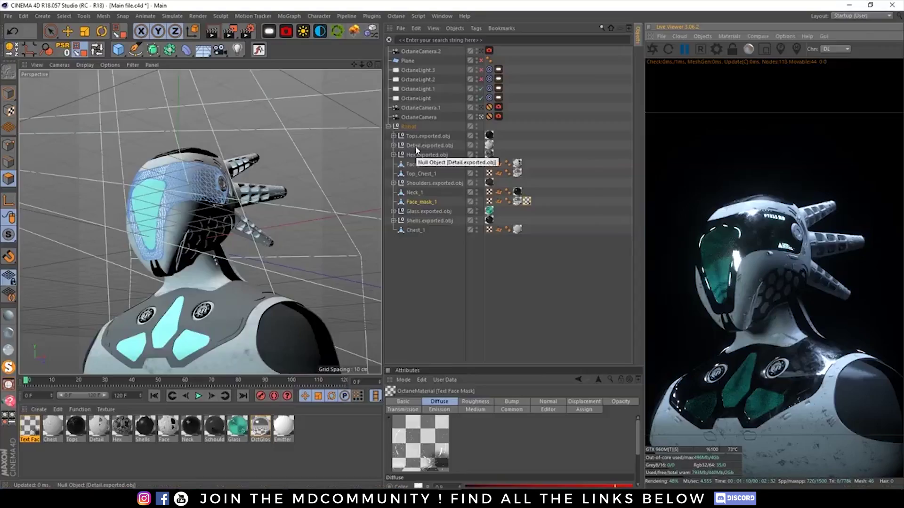
pyautogui.doubleClick(518, 163)
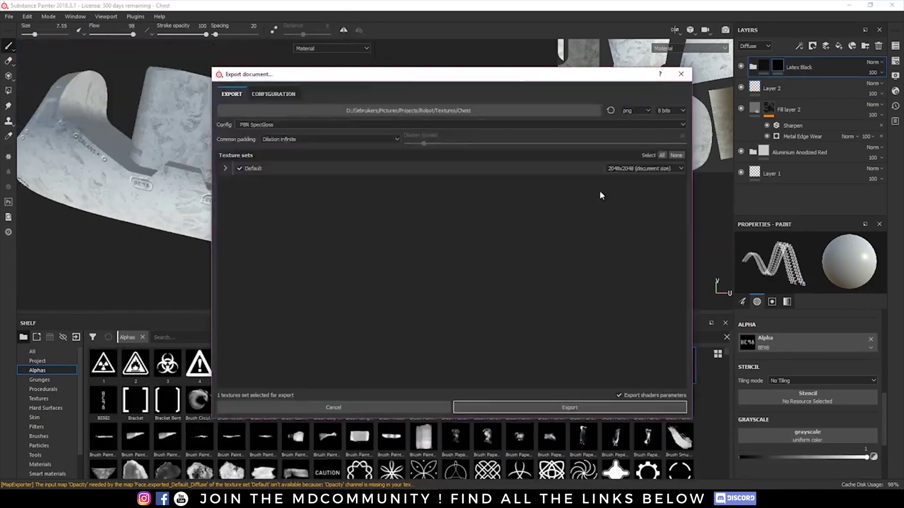
# Step: Export the chest textures as 8-bit PNG files at the 2048x2048 document size with the PBR SpecGloss configuration to the Textures/Chest folder
pyautogui.click(533, 407)
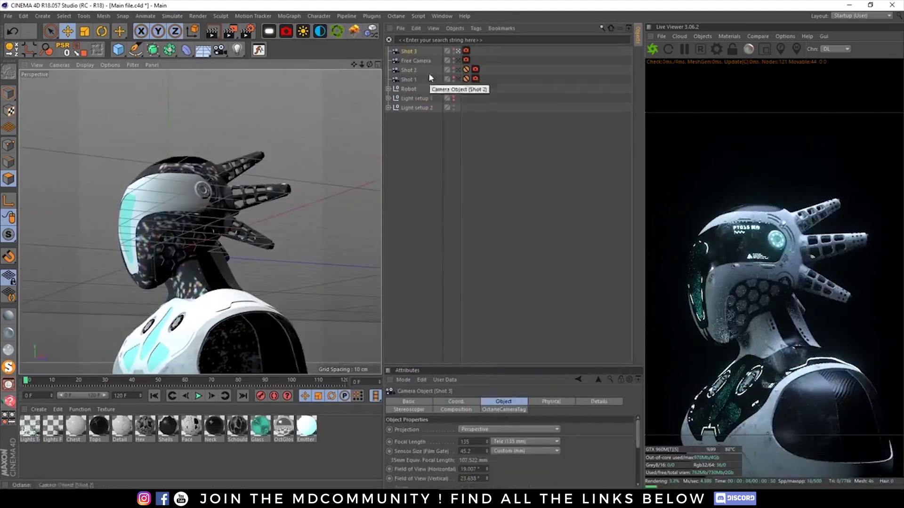
pyautogui.rightClick(429, 77)
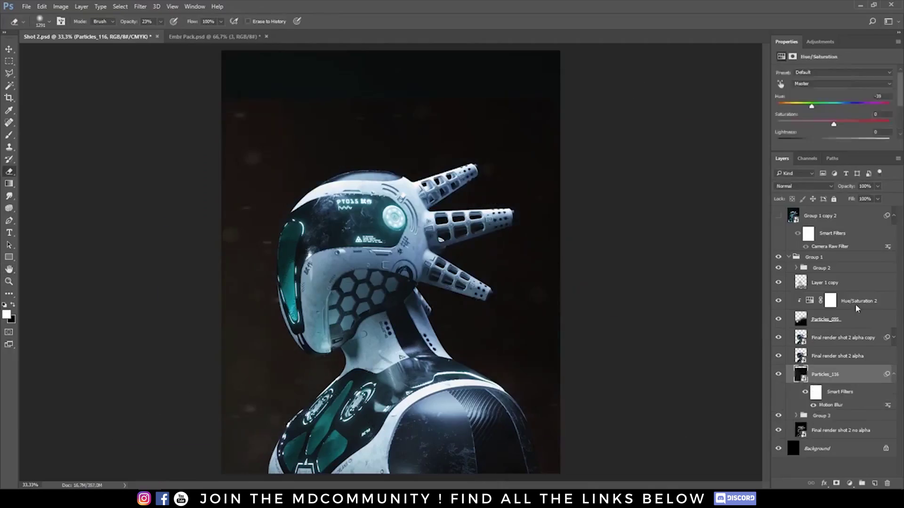
pyautogui.rightClick(855, 303)
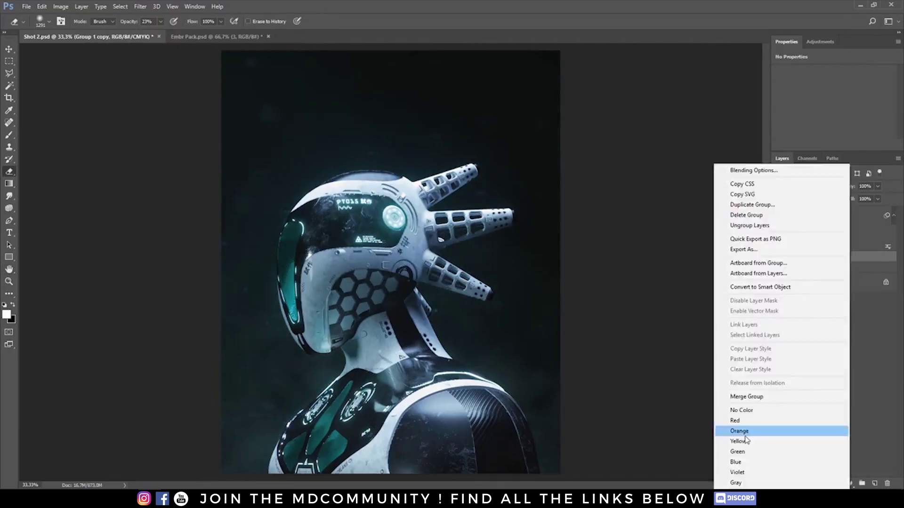